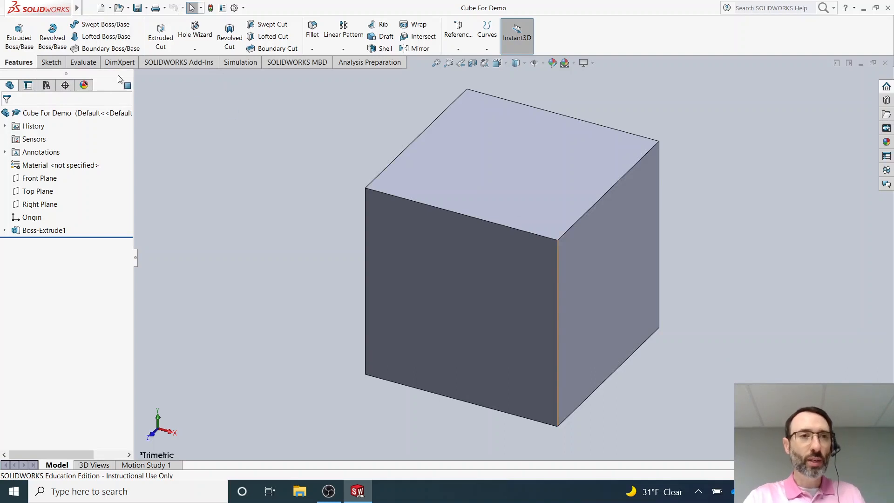
# Sketch a circle of about 0.66 in radius on the cube's front face, centred at about X -0.67, Y -0.29 in
pyautogui.click(51, 62)
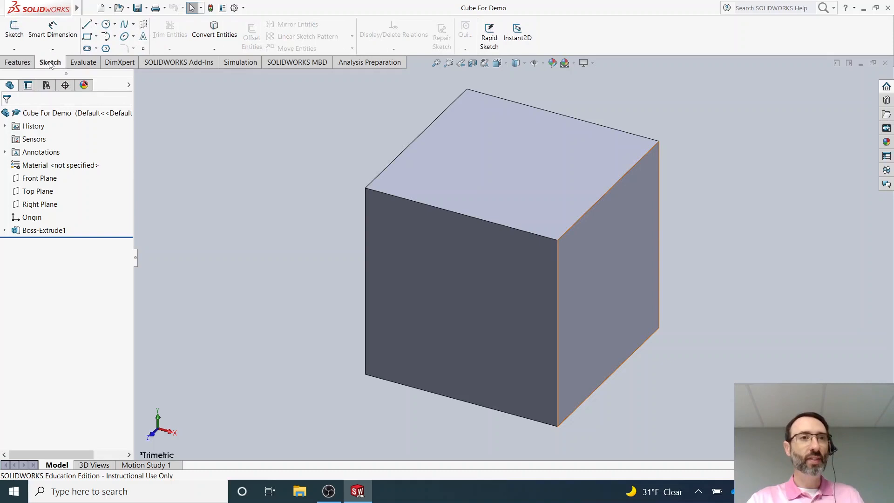
pyautogui.click(106, 26)
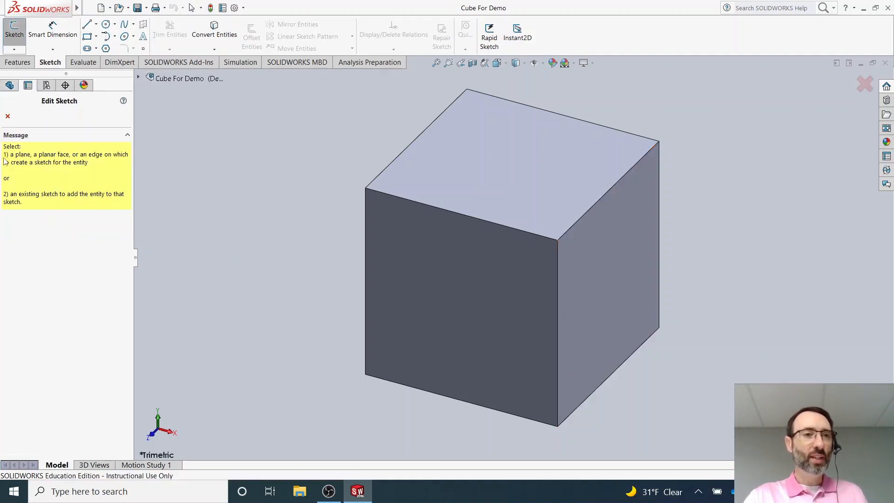
pyautogui.click(50, 143)
pyautogui.click(50, 143)
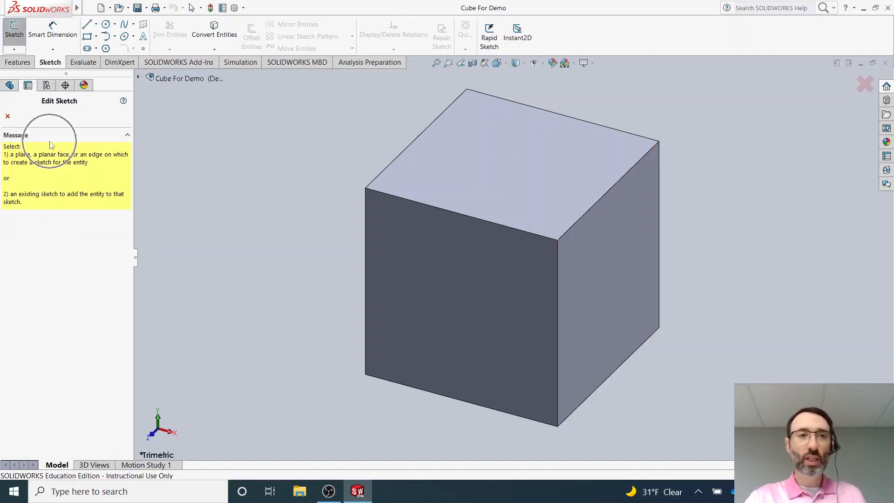
pyautogui.click(52, 144)
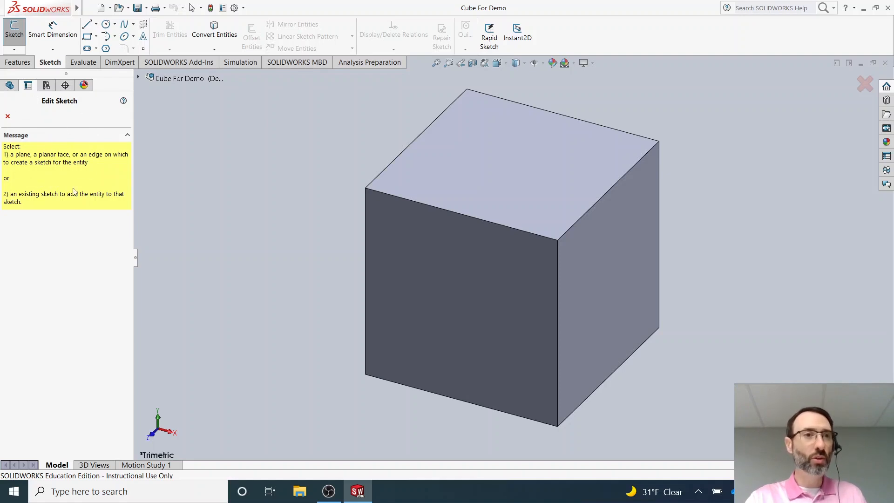
pyautogui.click(483, 284)
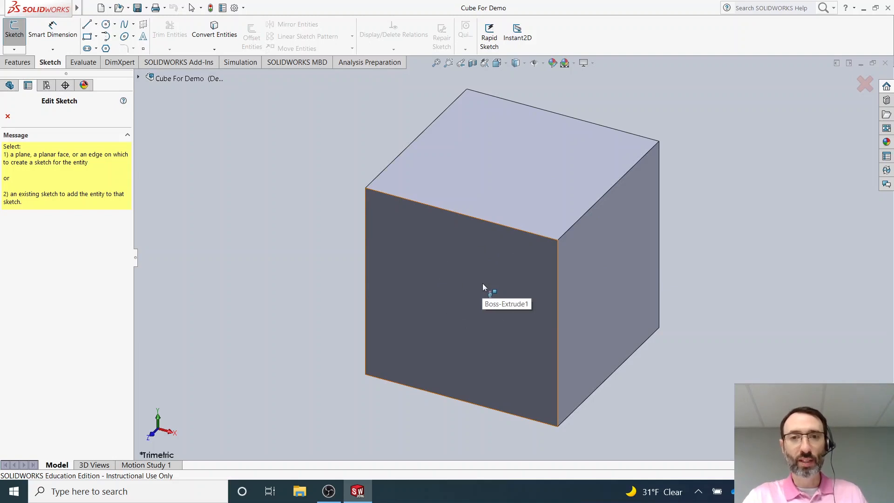
pyautogui.click(448, 318)
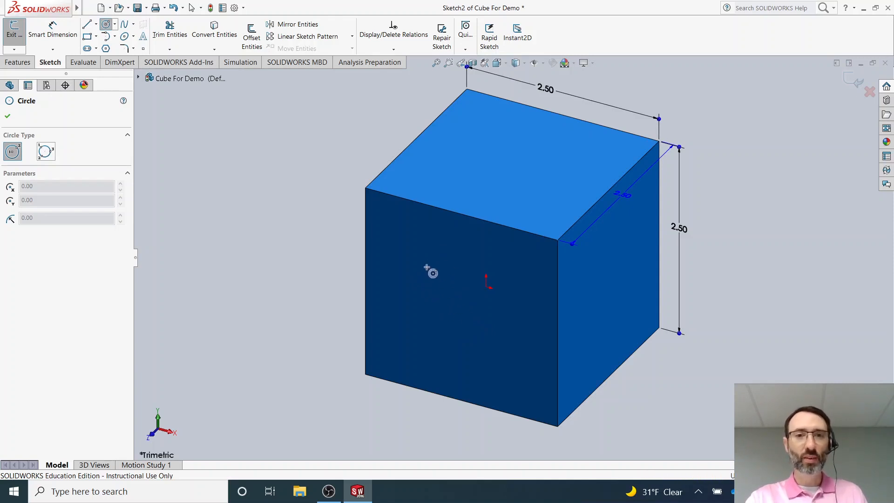
pyautogui.click(434, 294)
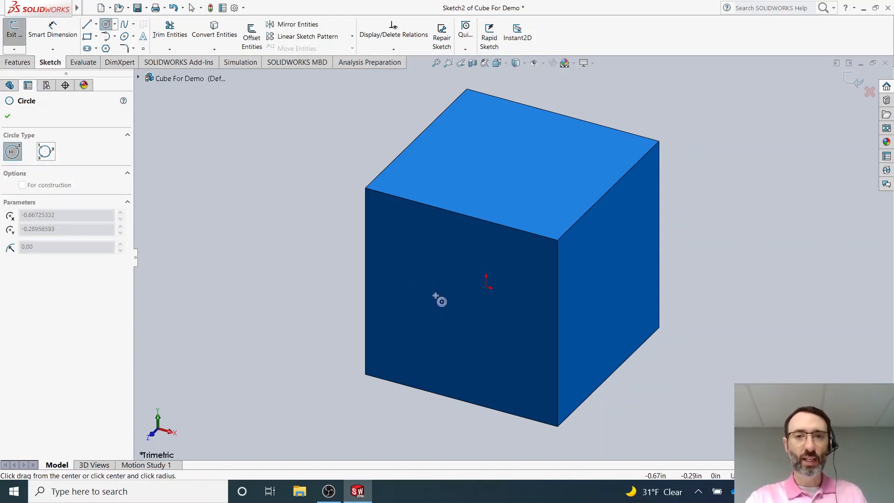
pyautogui.click(481, 326)
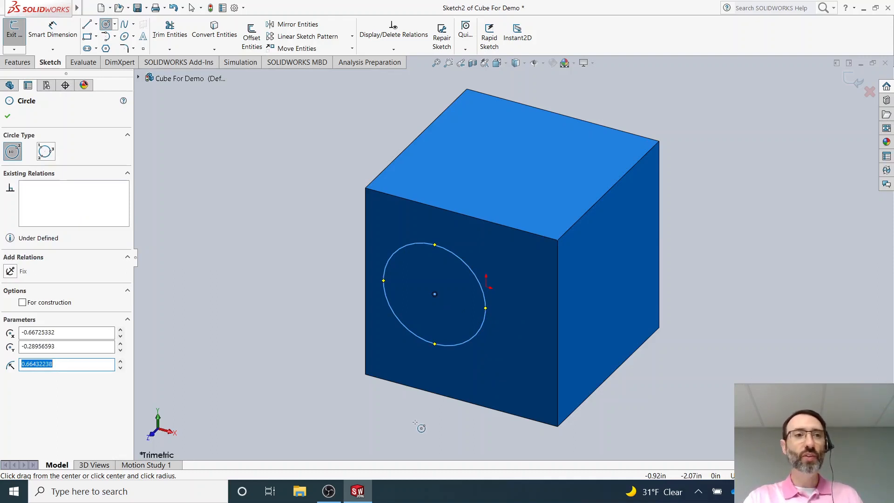
pyautogui.click(8, 117)
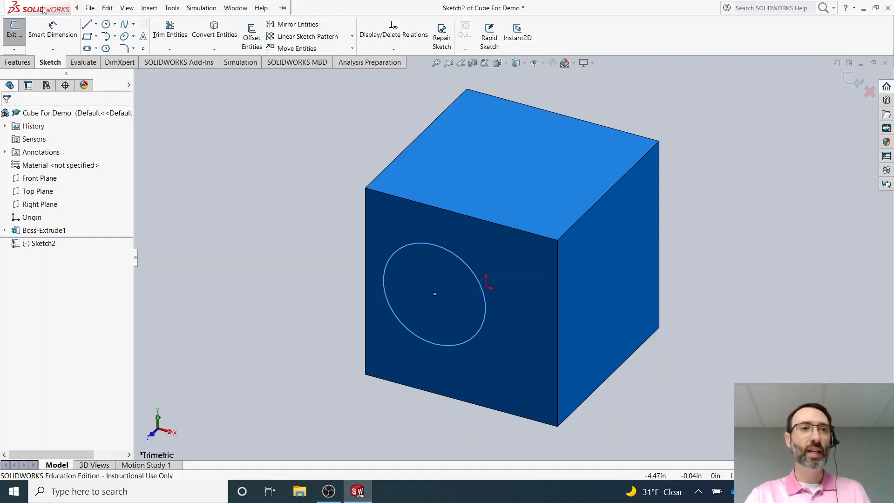
# Dimension the circle on the front face with a diameter of 1.00 in
pyautogui.click(52, 28)
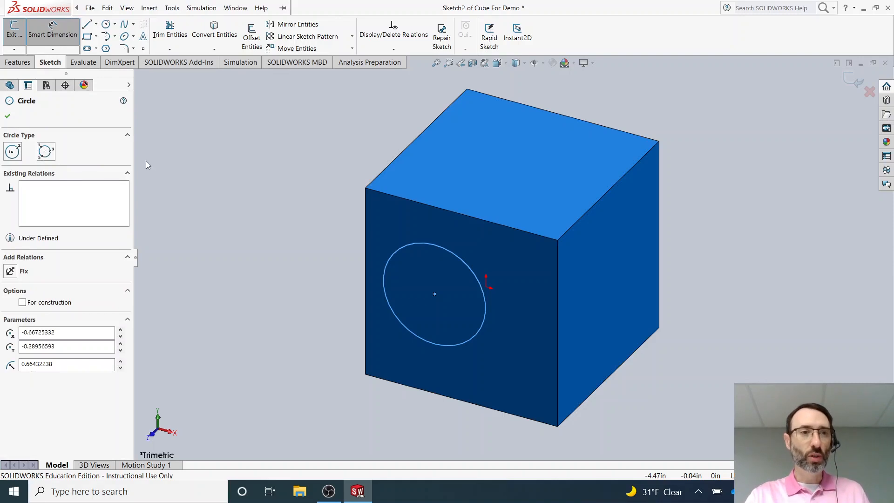
pyautogui.click(387, 263)
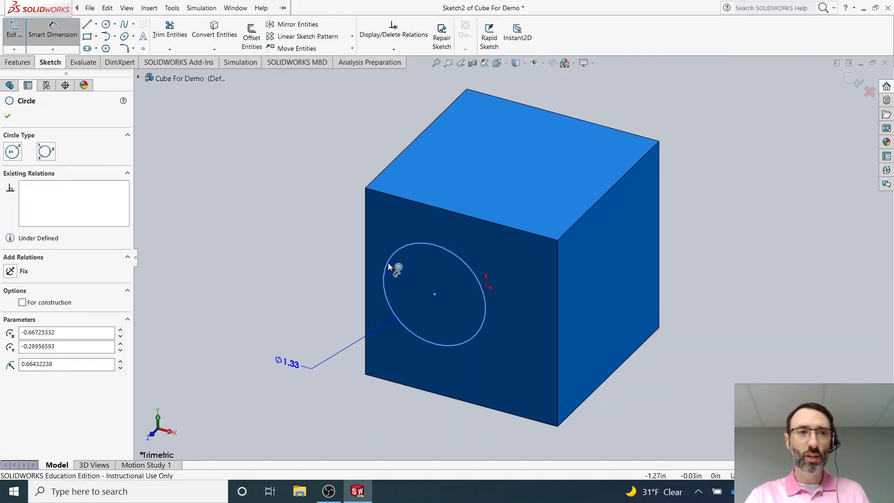
pyautogui.click(389, 270)
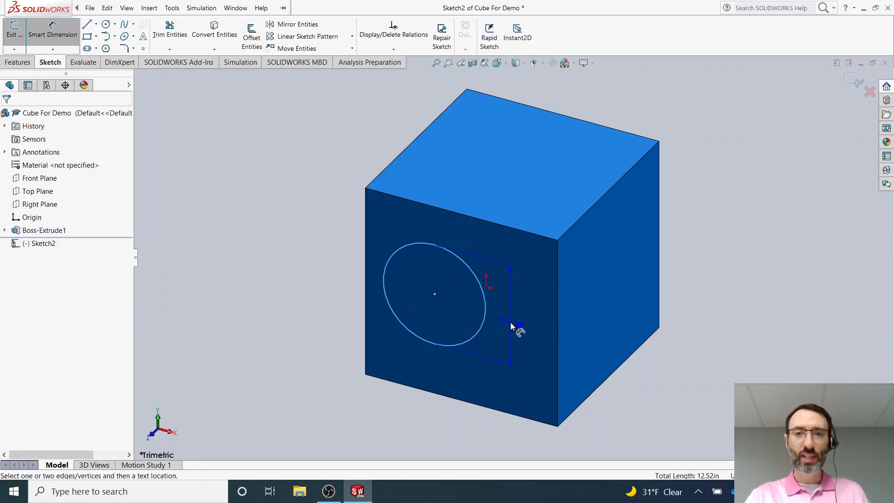
pyautogui.click(511, 325)
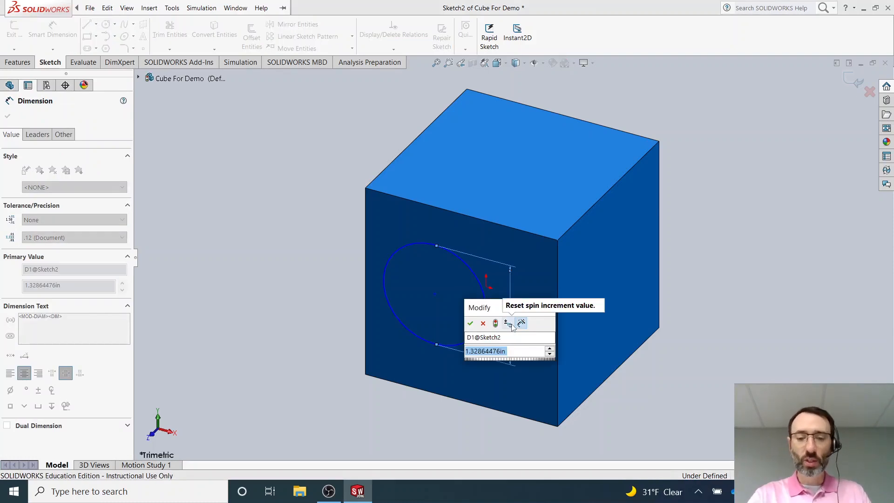
pyautogui.write('1.00')
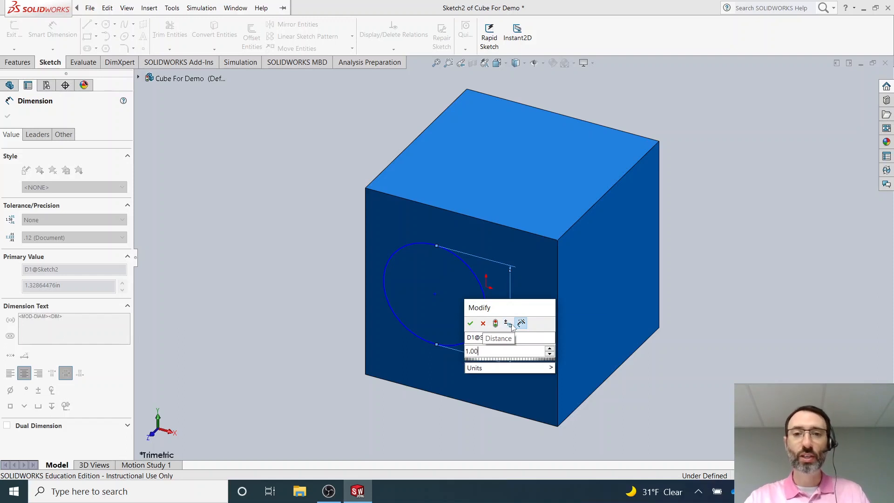
pyautogui.click(471, 323)
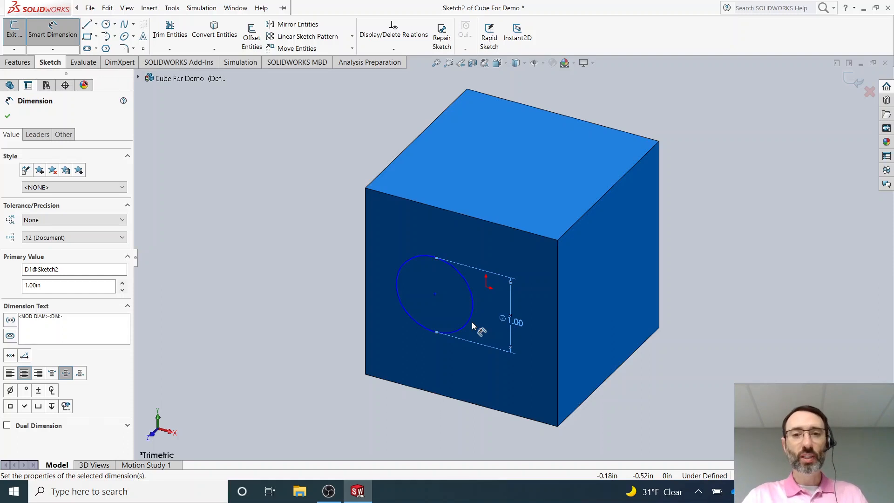
pyautogui.click(9, 117)
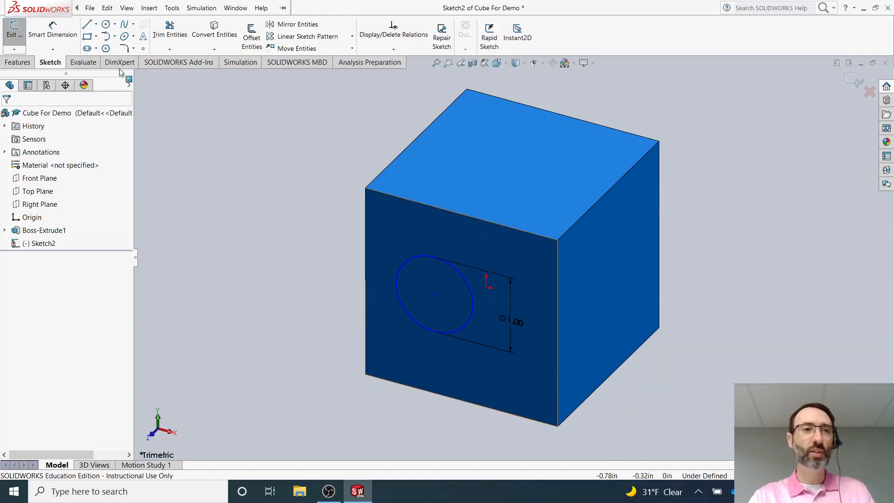
# Dimension the horizontal distance from the circle's centre to the front face's right vertical edge as 1.00 in
pyautogui.click(59, 34)
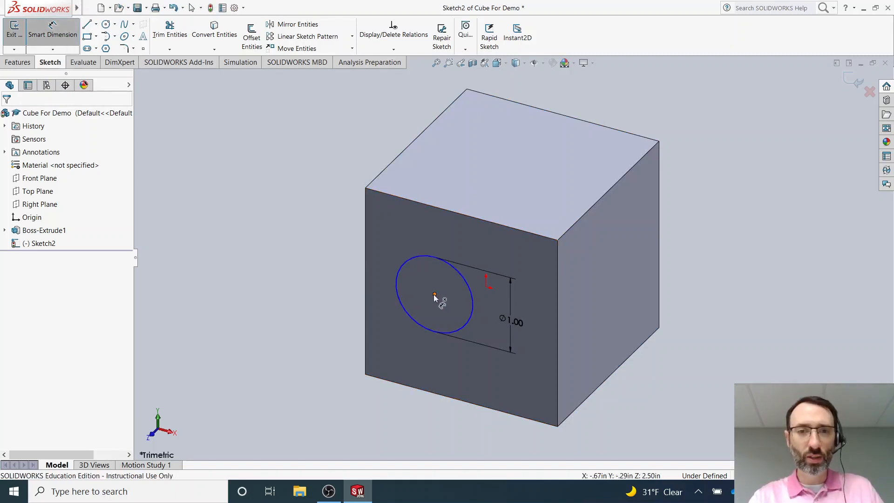
pyautogui.click(434, 294)
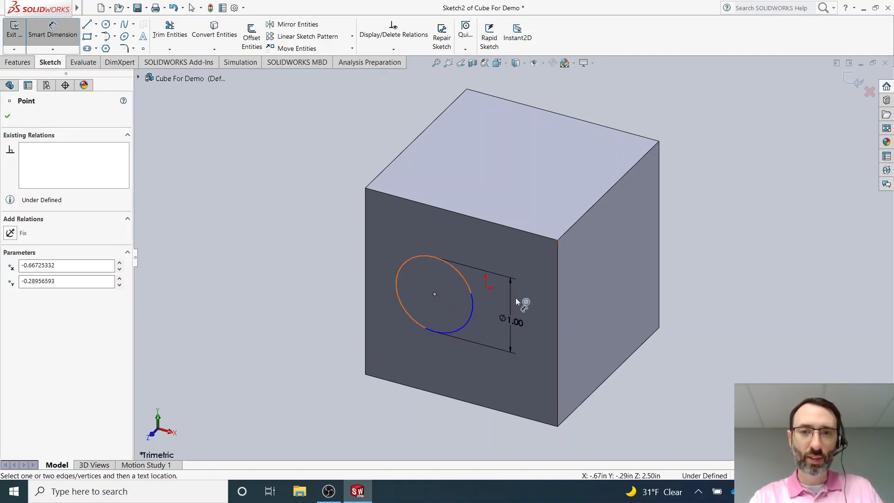
pyautogui.click(558, 308)
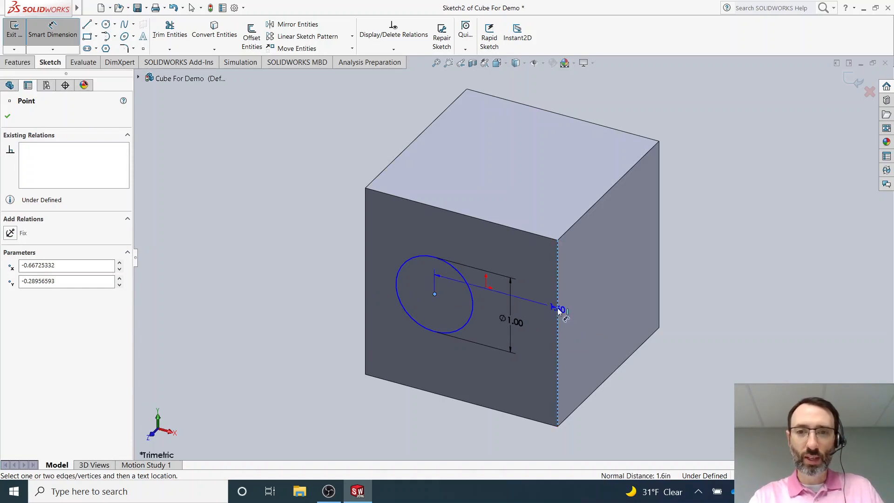
pyautogui.click(507, 382)
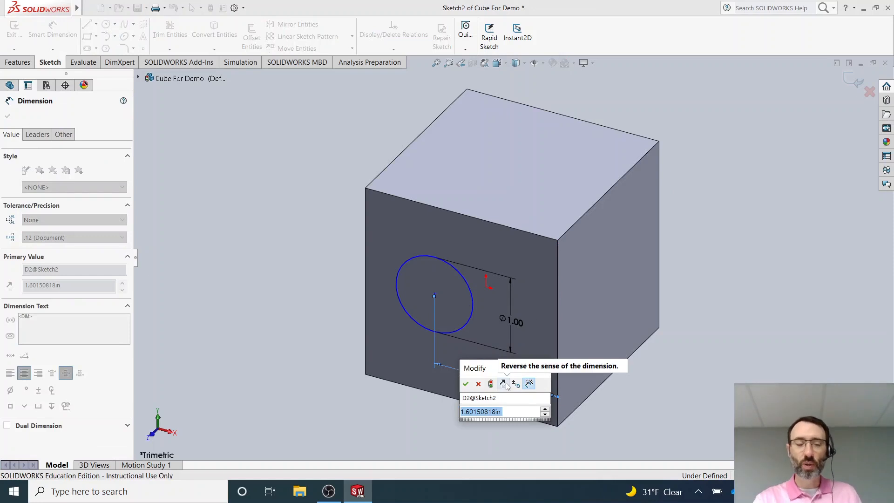
pyautogui.write('1.00')
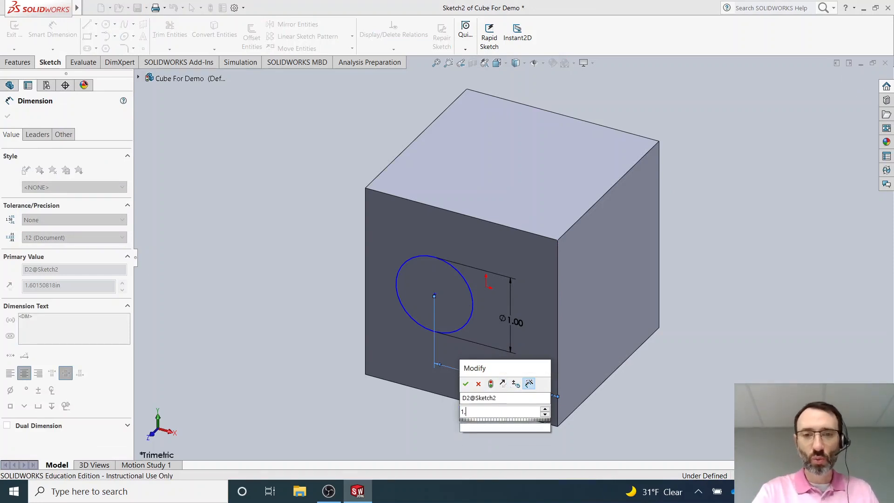
pyautogui.click(466, 385)
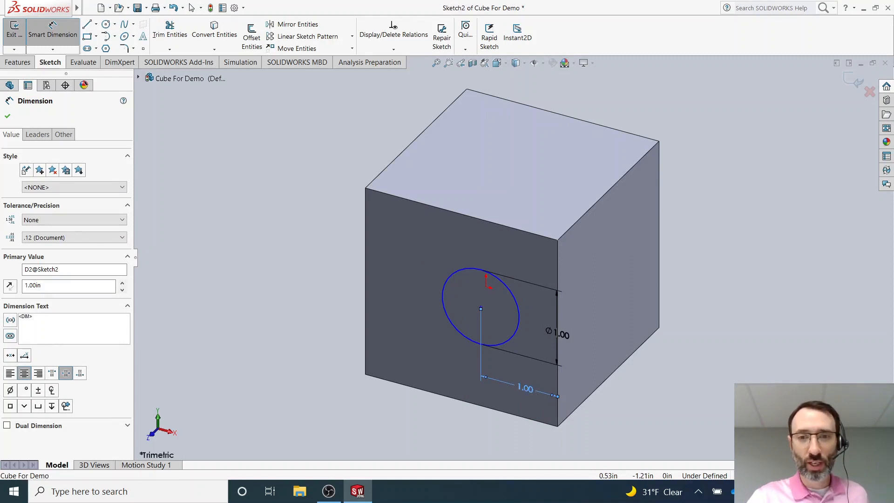
# Set the distance between the circle's centre and the right vertical edge to 1.25 in
pyautogui.doubleClick(526, 389)
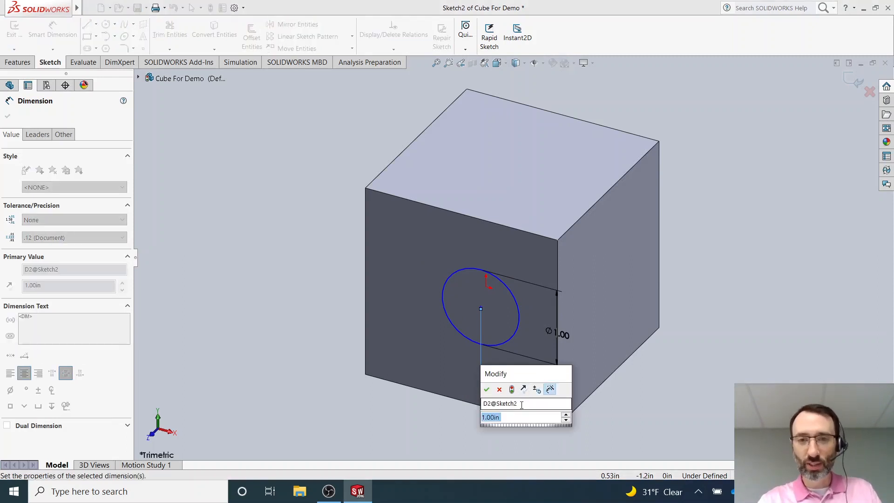
pyautogui.write('1.25')
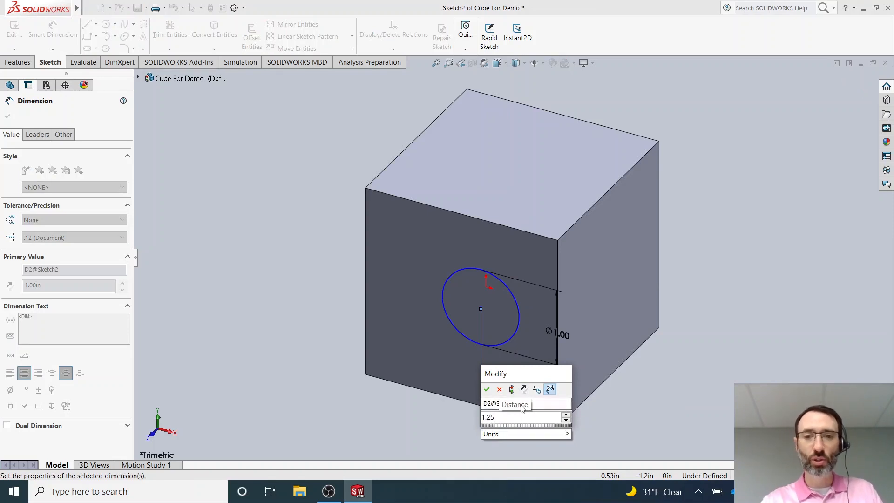
pyautogui.click(487, 389)
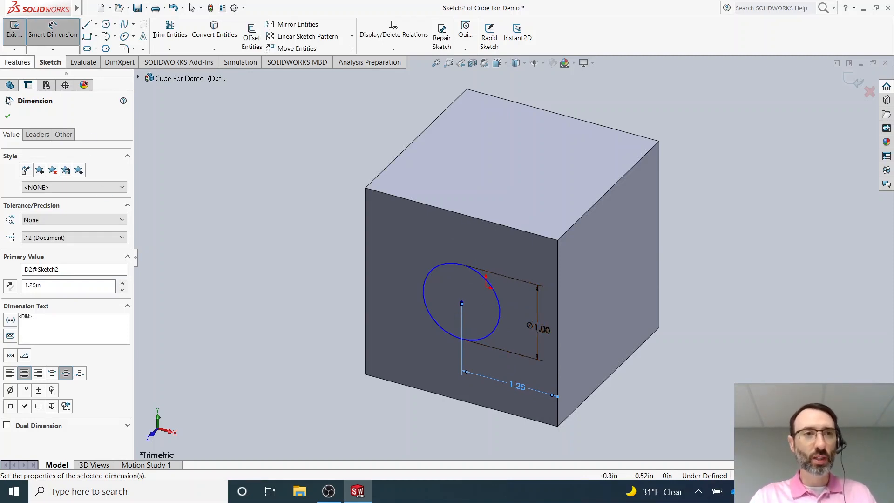
pyautogui.click(7, 118)
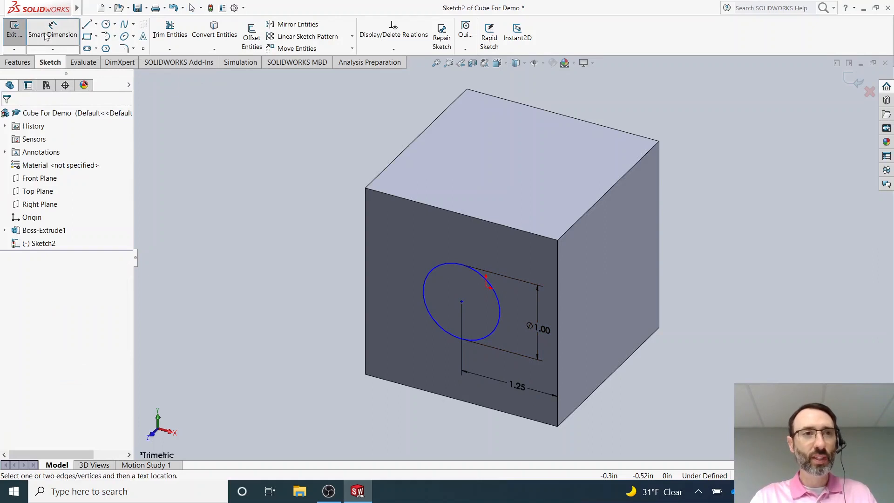
# Dimension the circle's centre 1.25 in below the front face's top edge and exit the sketch
pyautogui.click(43, 46)
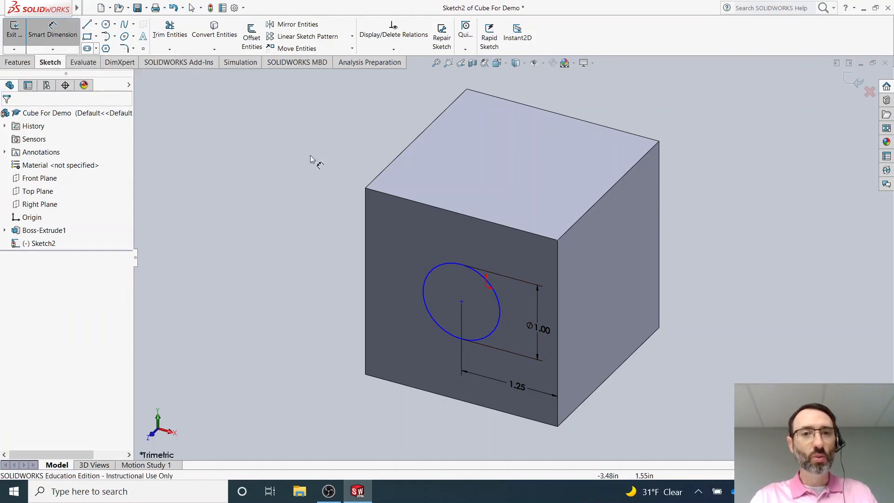
pyautogui.click(462, 302)
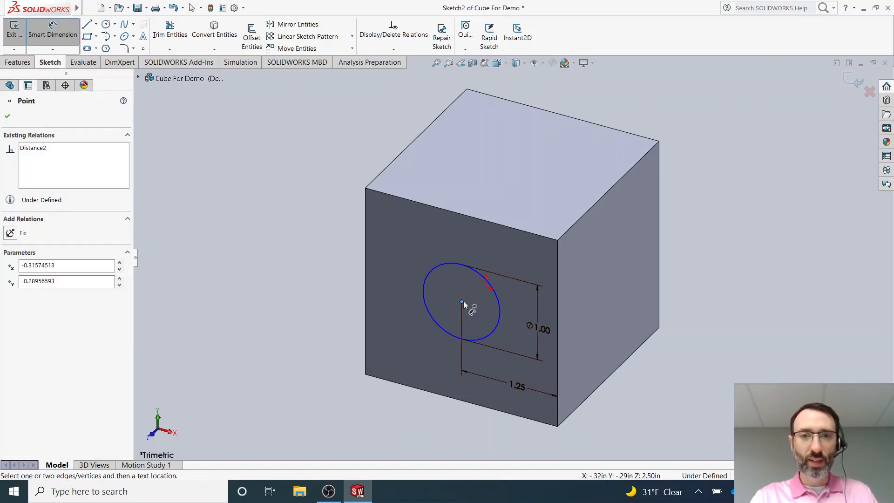
pyautogui.click(469, 215)
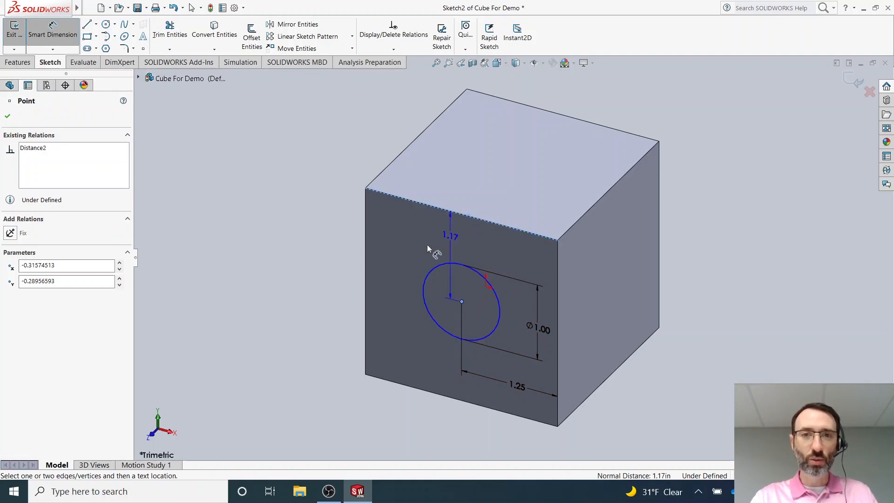
pyautogui.click(387, 244)
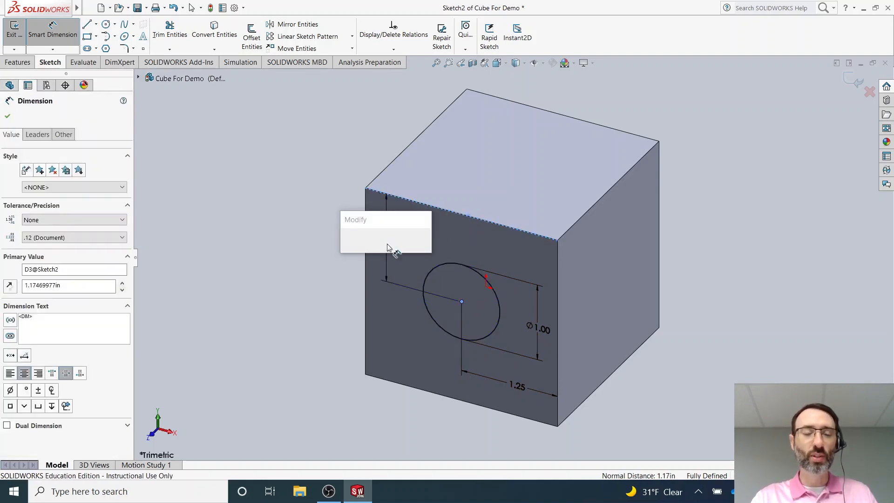
pyautogui.write('1.25')
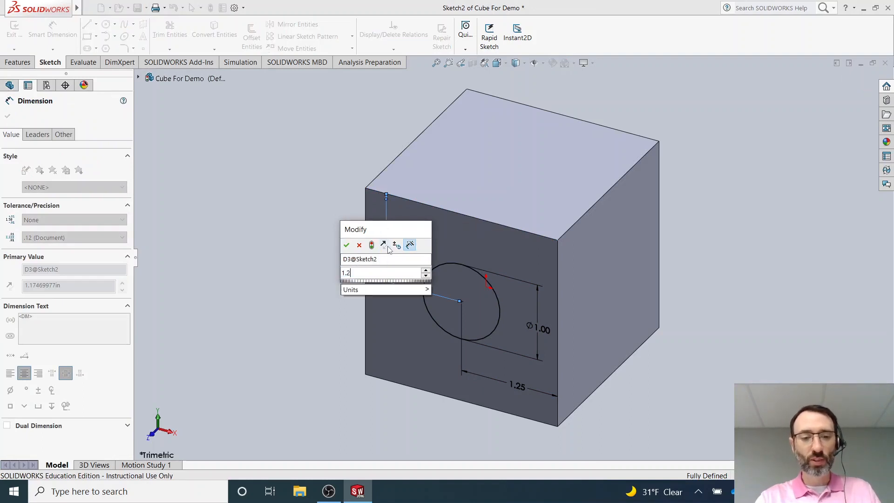
pyautogui.click(346, 245)
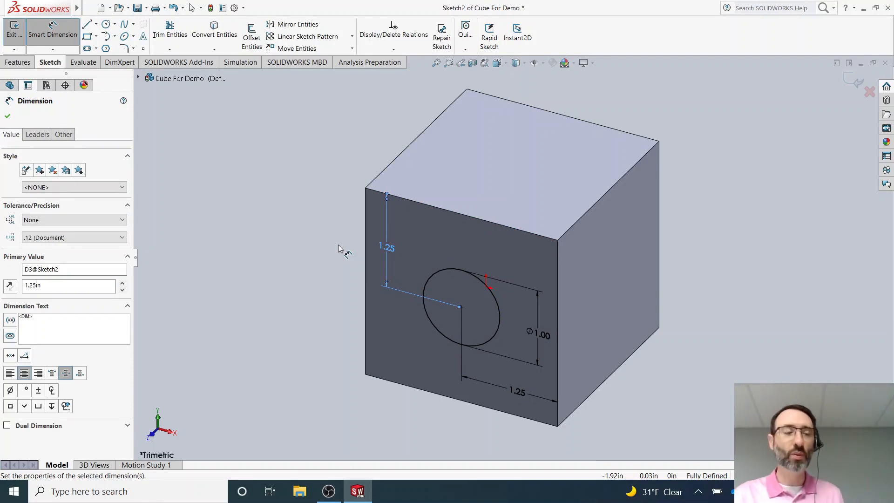
pyautogui.click(8, 116)
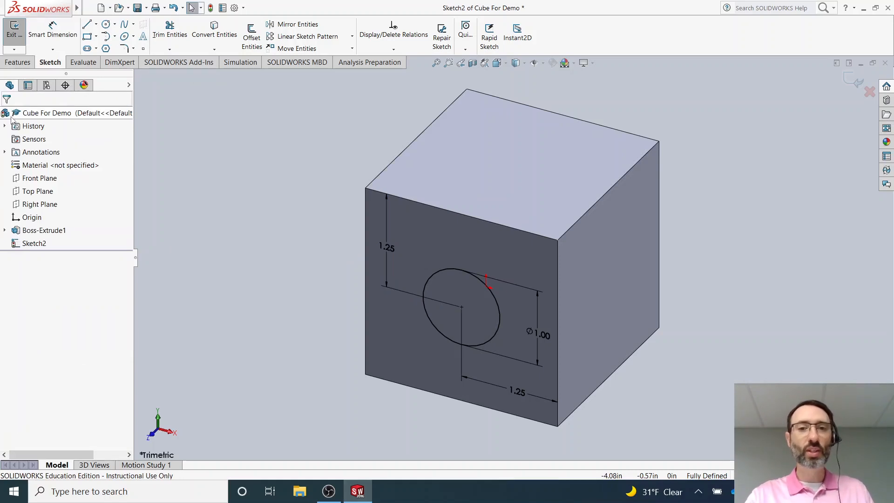
pyautogui.click(14, 32)
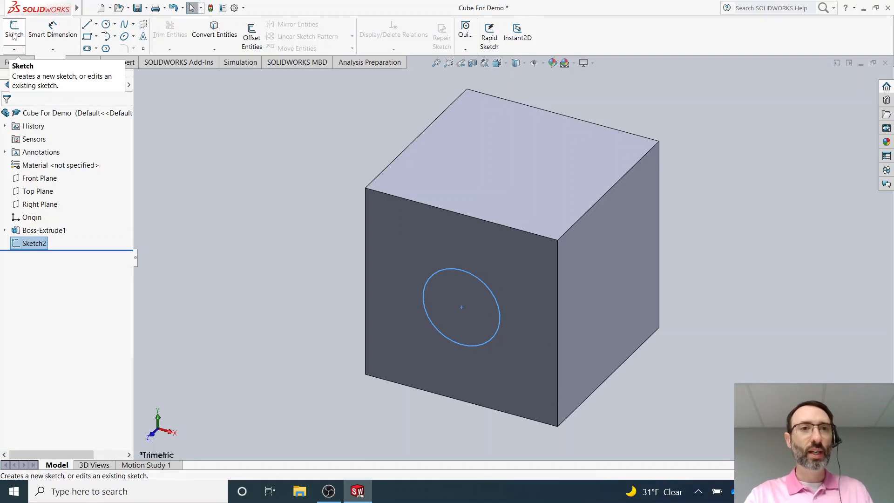
# Cut the circle sketch through the whole cube with an Extruded Cut set to Through All
pyautogui.click(15, 62)
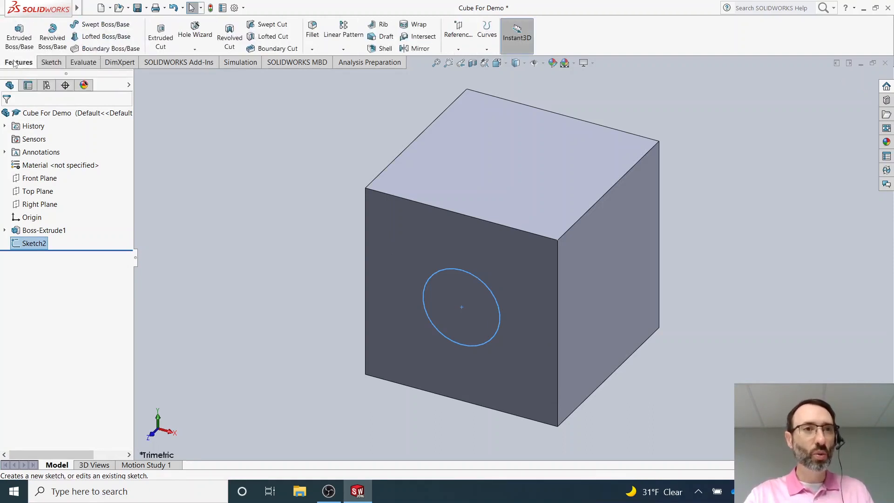
pyautogui.click(168, 37)
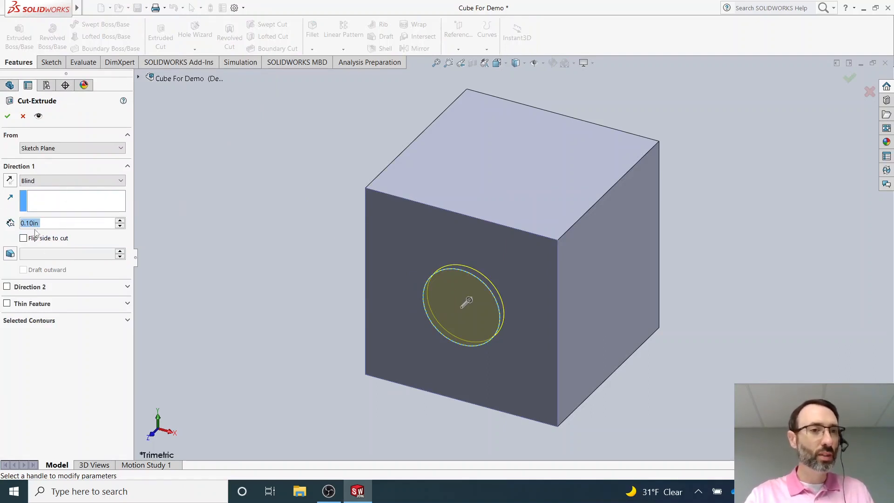
pyautogui.click(121, 182)
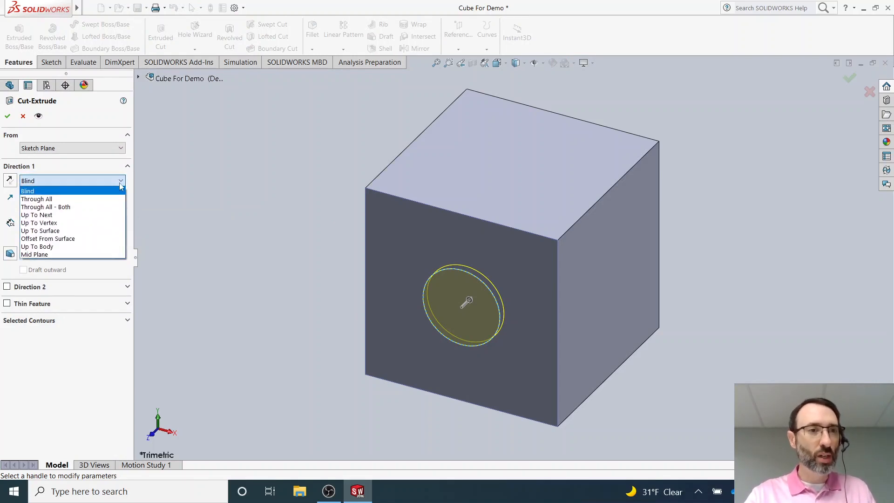
pyautogui.click(106, 199)
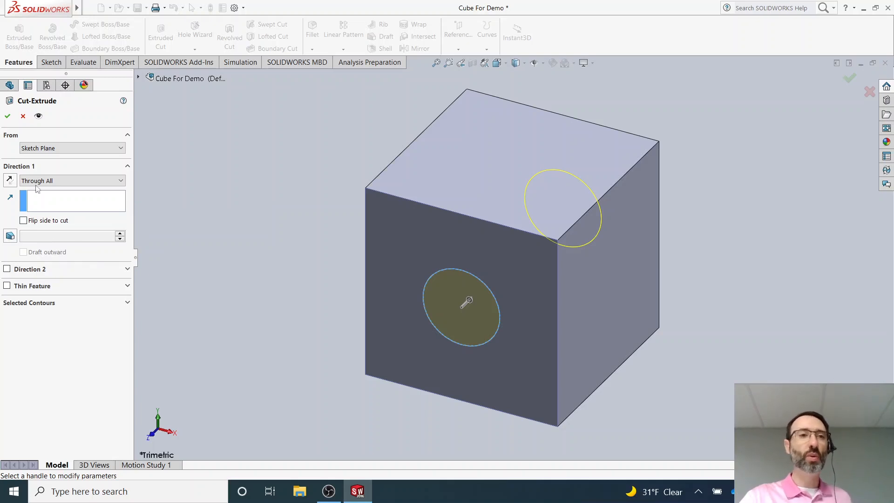
pyautogui.click(7, 117)
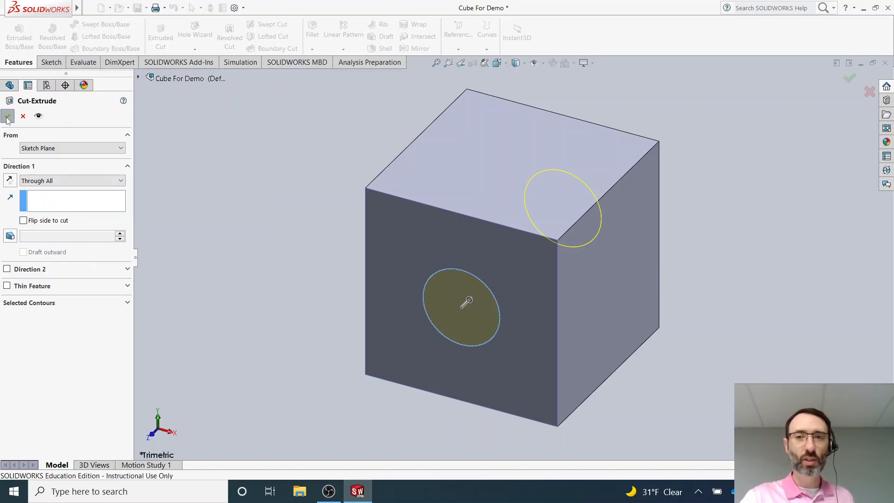